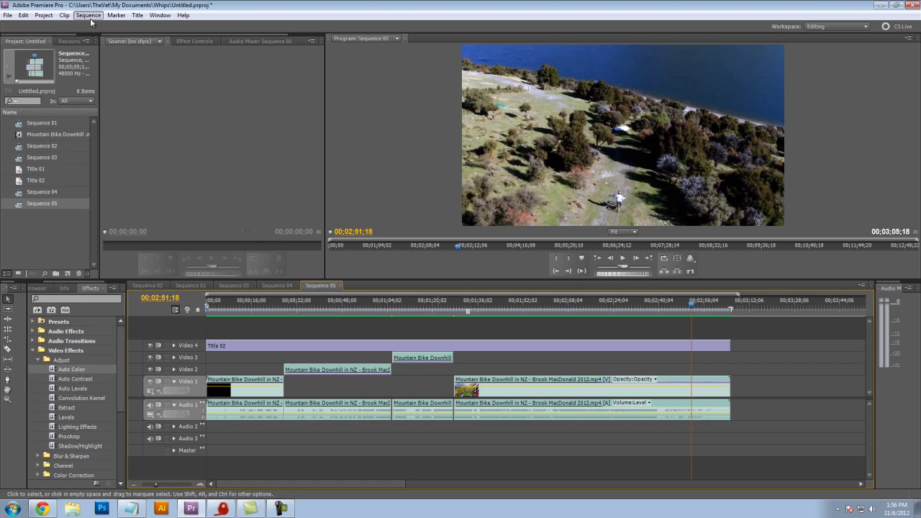
Step: Activate Sequence 05 in the Program monitor so it is the sequence to export
left_click(87, 15)
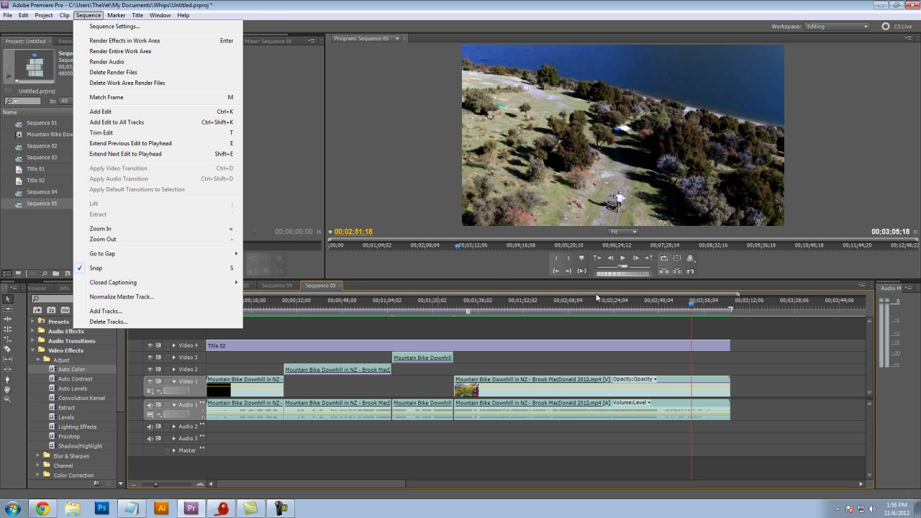
left_click(482, 271)
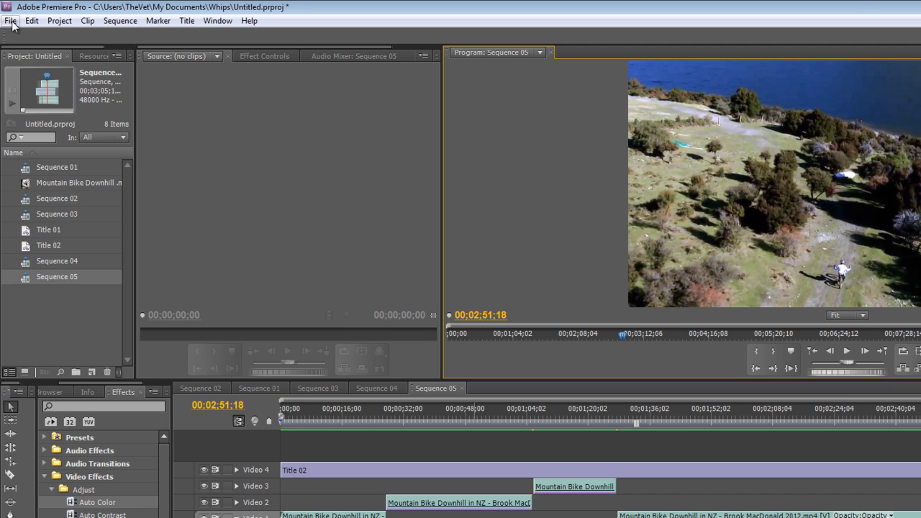
Step: Open Export Settings for Sequence 05 via File > Export > Media, keeping H.264 format
left_click(10, 22)
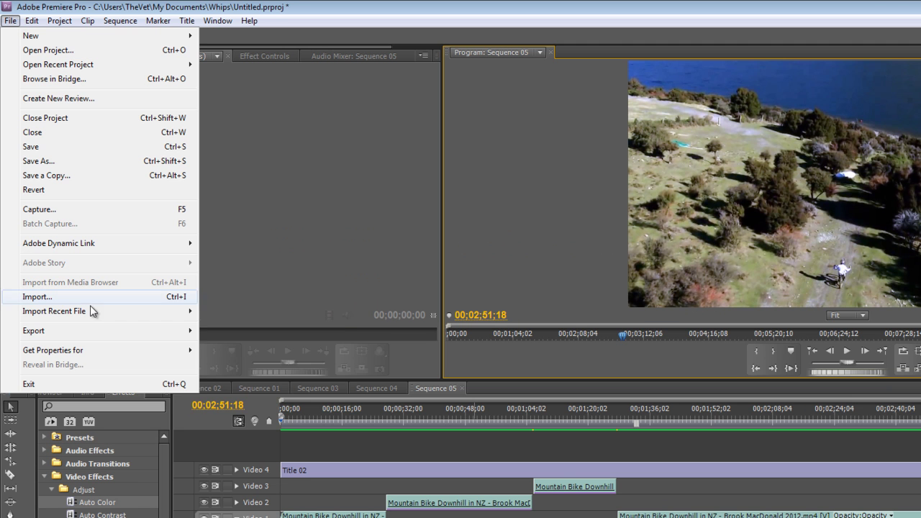
mouse_move(90, 332)
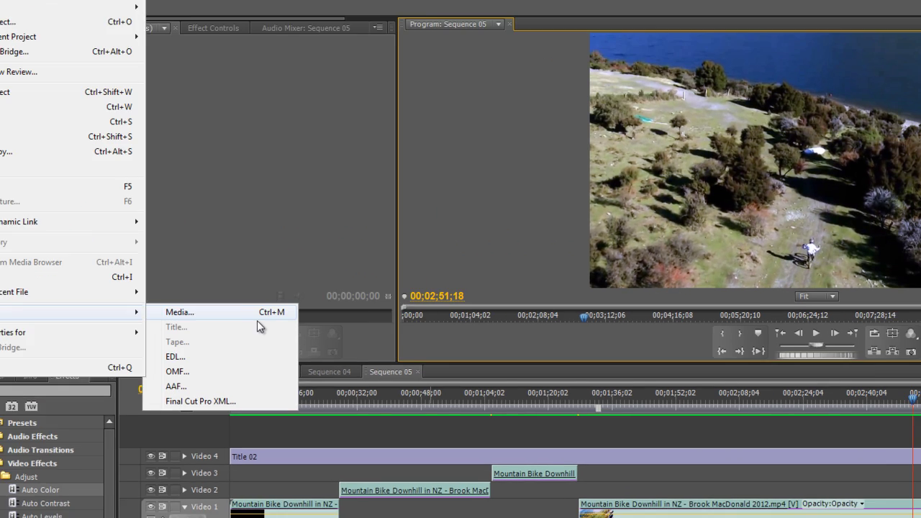
left_click(243, 334)
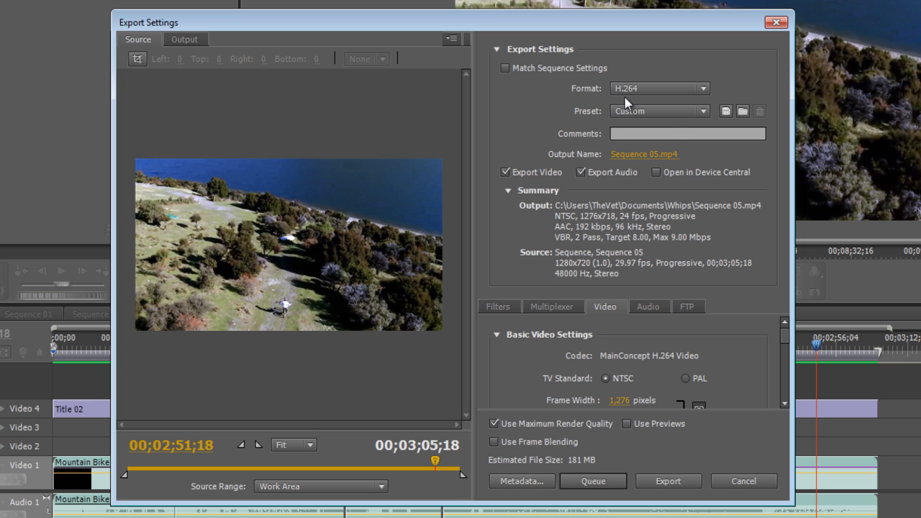
left_click(675, 89)
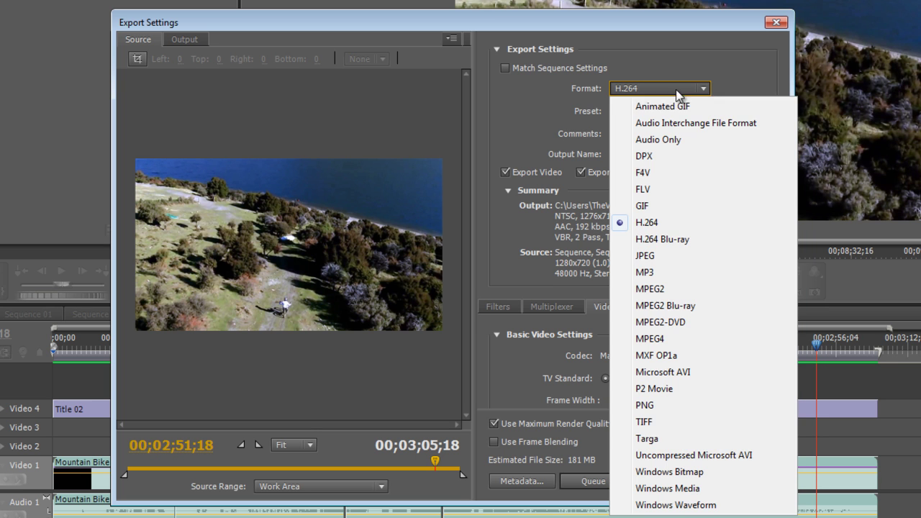
left_click(647, 224)
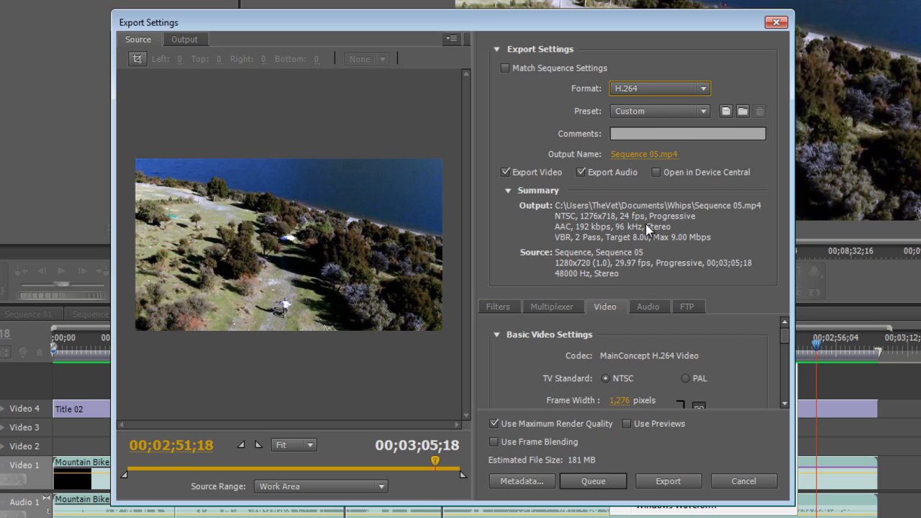
Step: Apply the HDTV 1080p 29.97 High Quality preset for 1920x1080 output
left_click(701, 112)
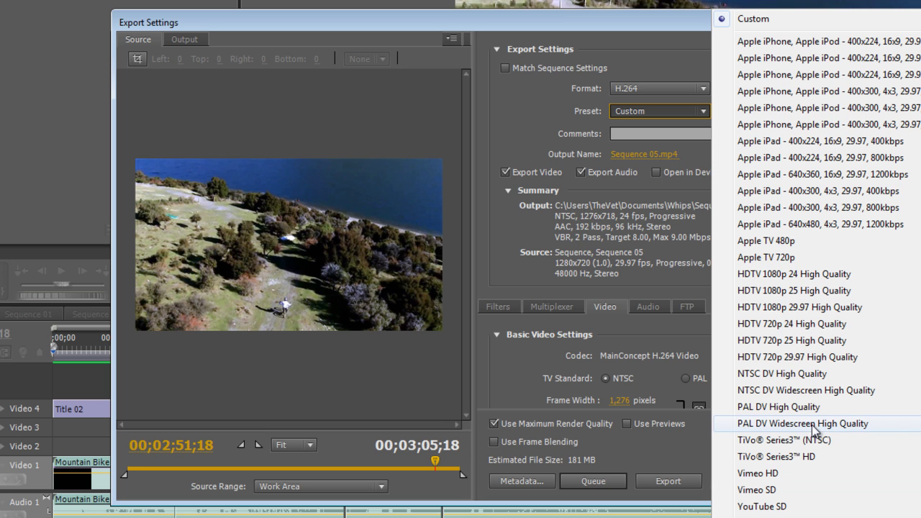
left_click(806, 311)
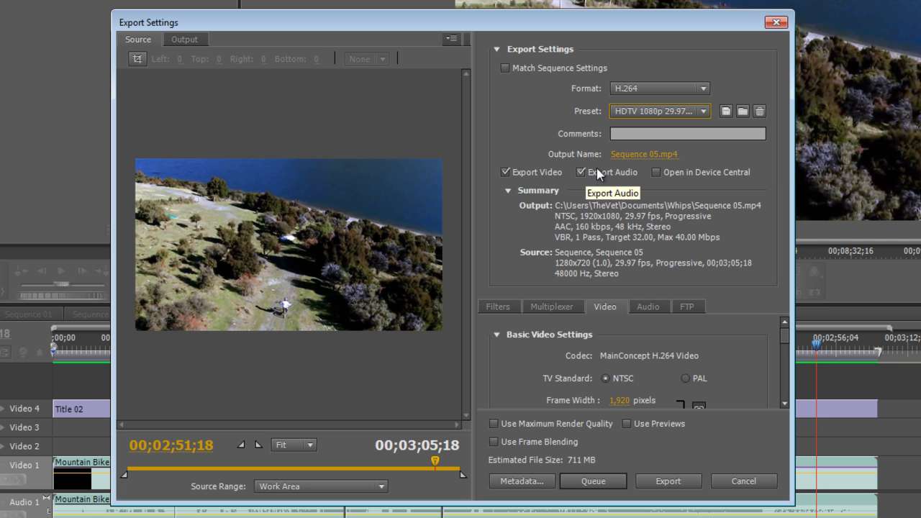
Step: Check the Filters and MP4 Multiplexer settings, then list the Video frame rates
left_click(502, 308)
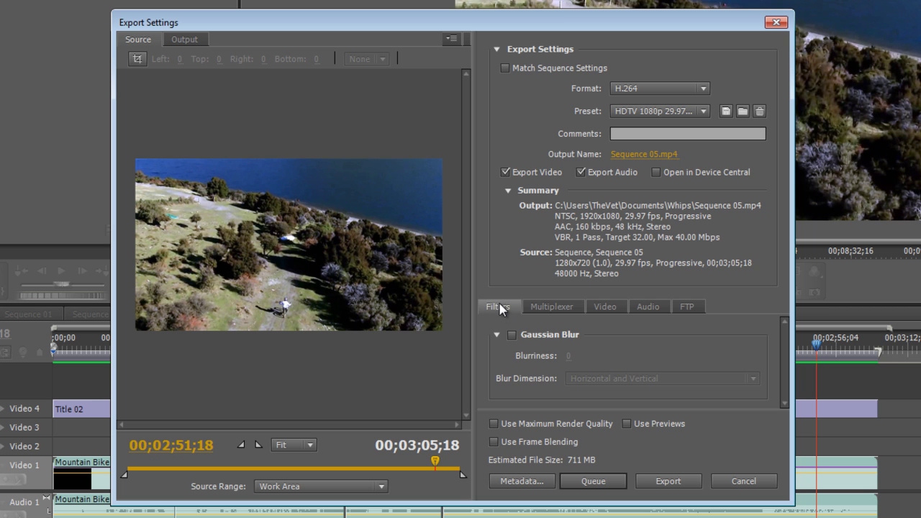
left_click(552, 307)
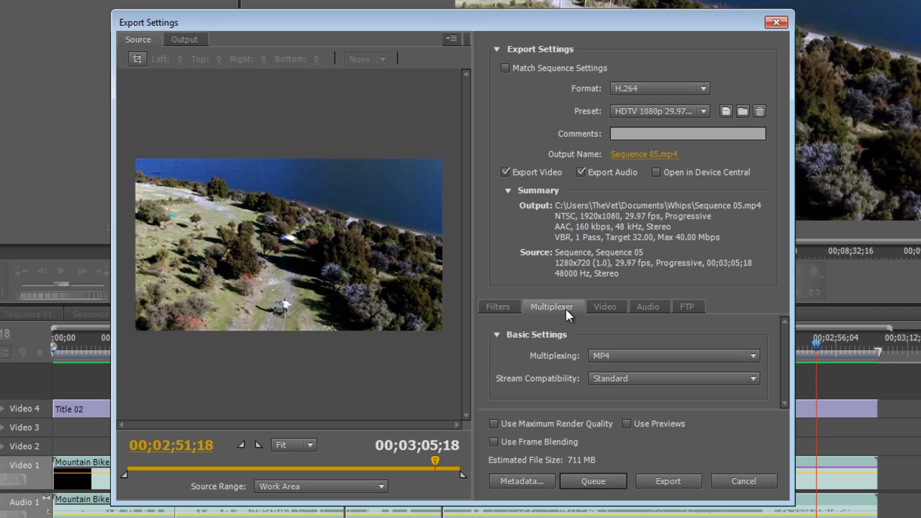
left_click(605, 308)
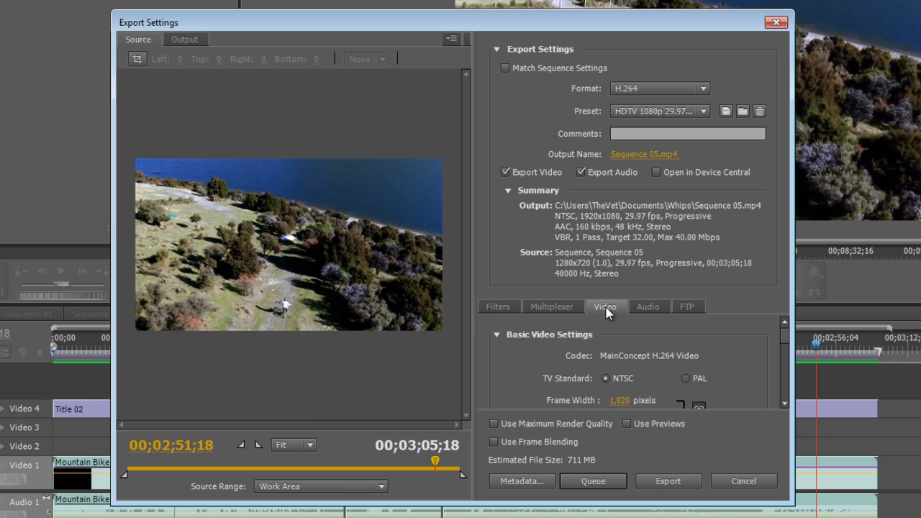
left_click(785, 404)
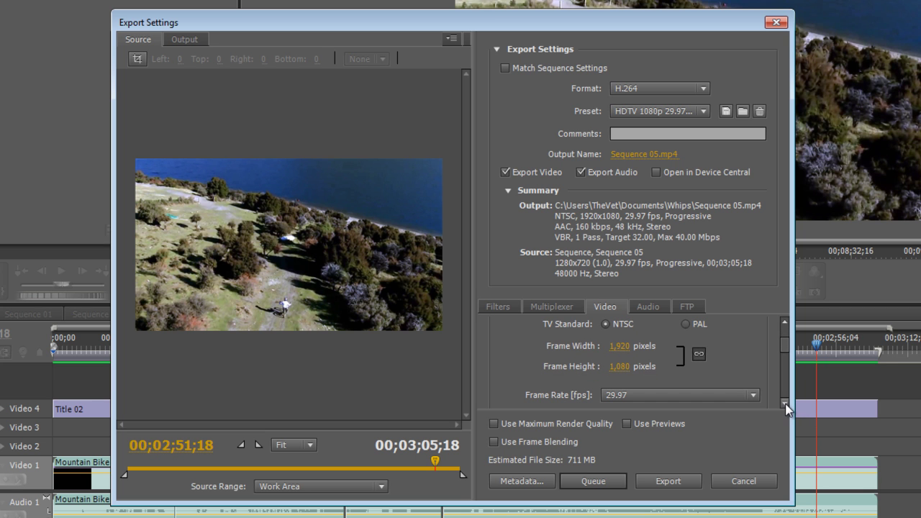
left_click(784, 401)
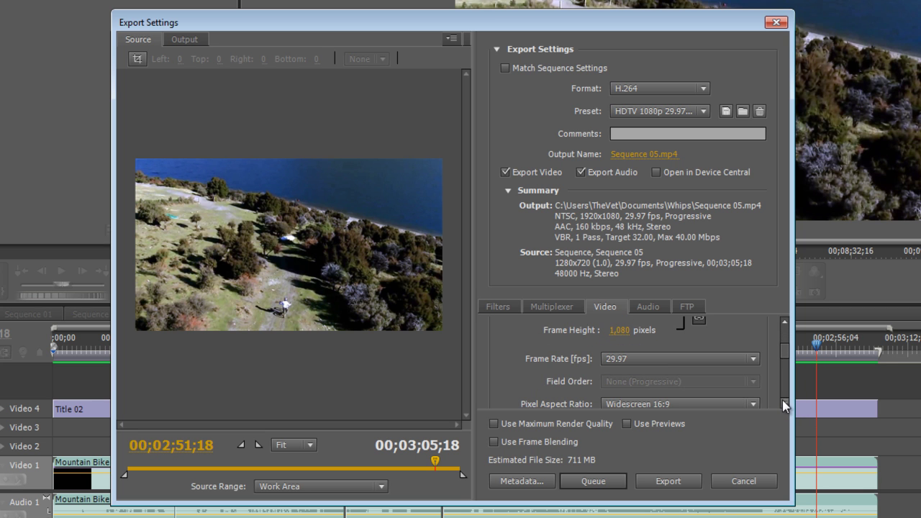
left_click(617, 360)
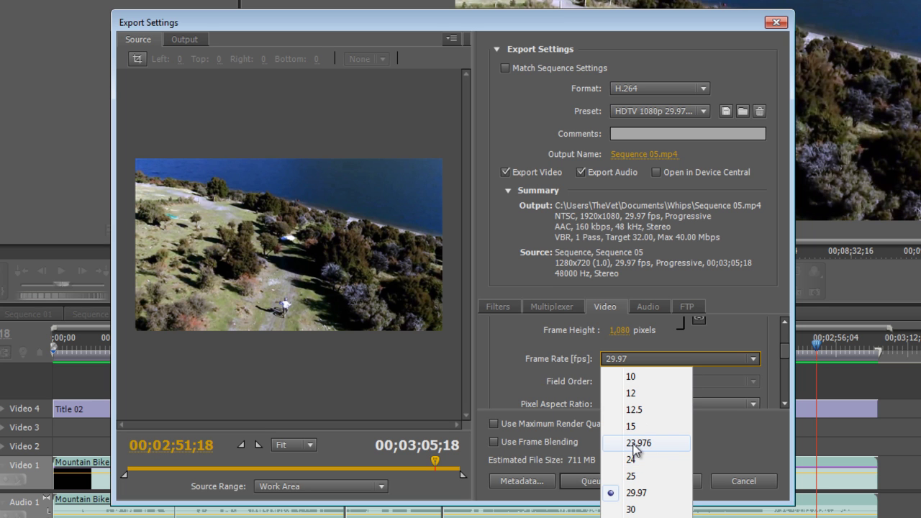
Step: Keep the frame rate at 29.97 fps and check Profile Main, Level 4.2
left_click(637, 495)
left_click(784, 404)
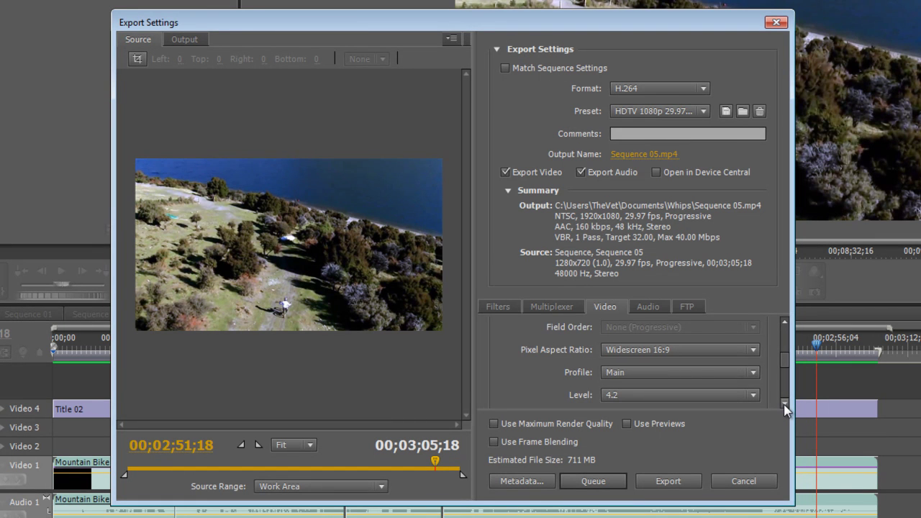
Step: Enable Render at Maximum Depth and set Bitrate Encoding to VBR, 2 Pass
left_click(784, 403)
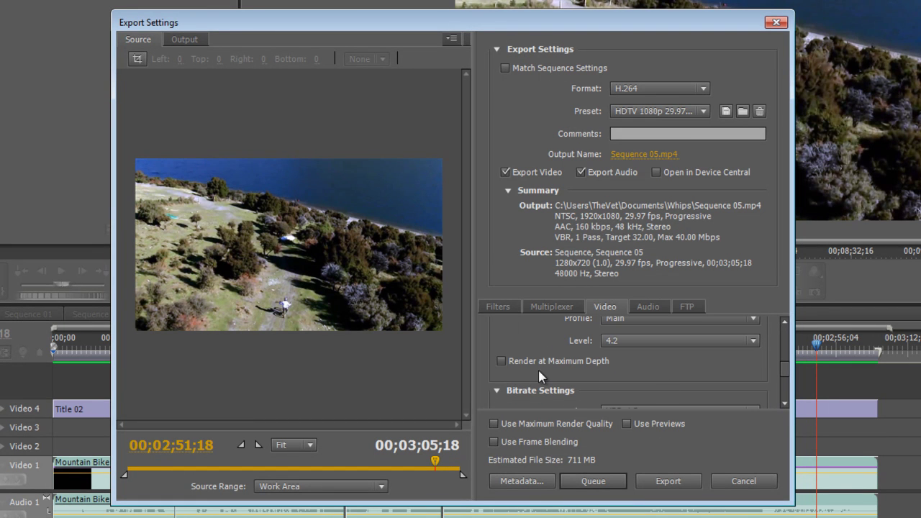
left_click(502, 361)
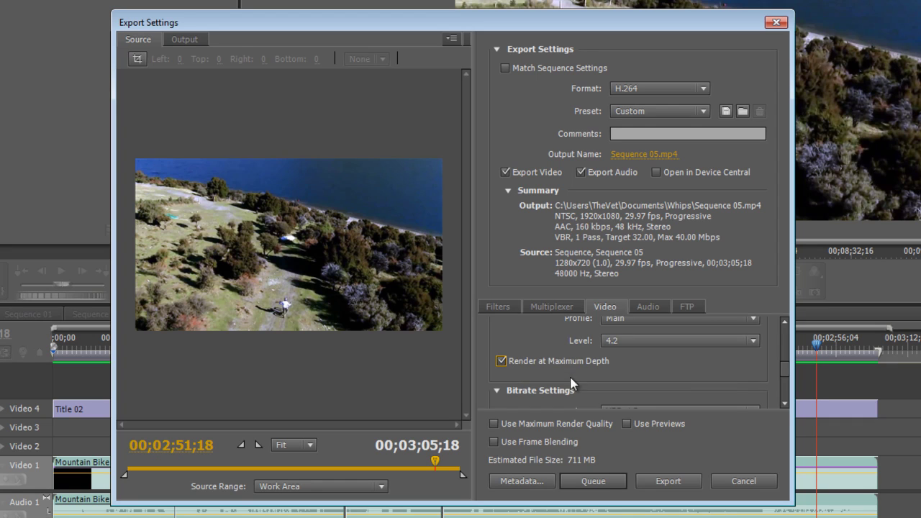
left_click(784, 404)
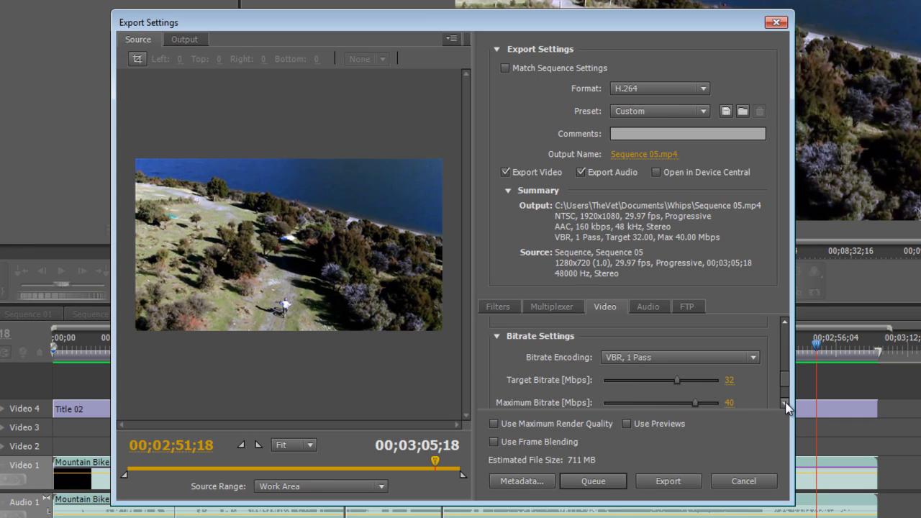
left_click(630, 358)
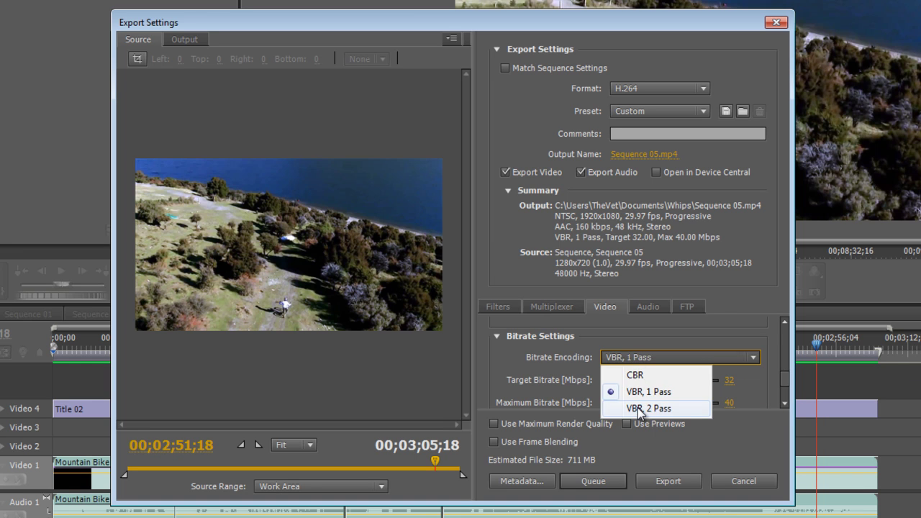
left_click(637, 407)
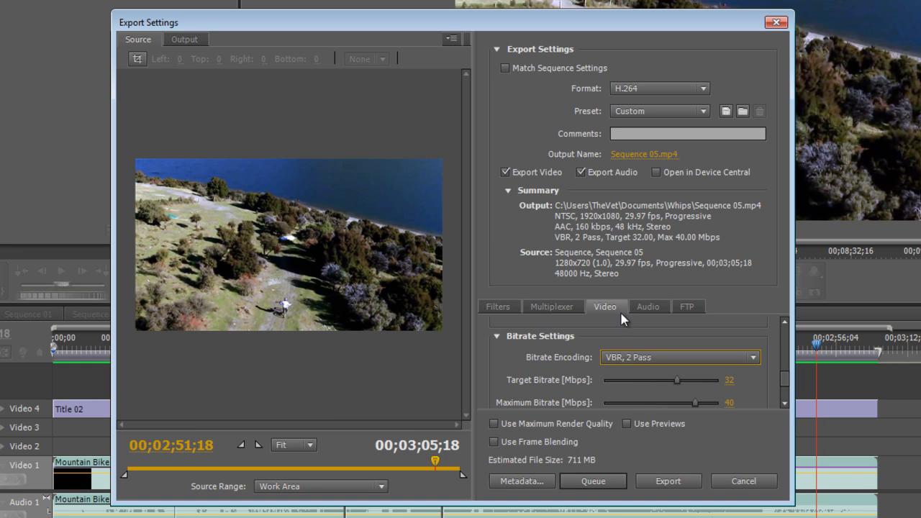
Step: Set the audio Bitrate to 192 kbps in the Audio export settings
left_click(642, 308)
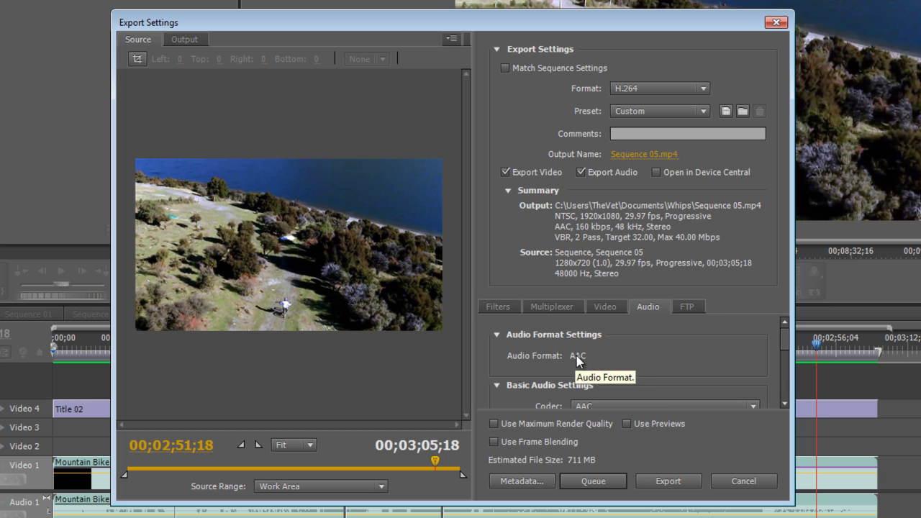
left_click(783, 405)
left_click(784, 404)
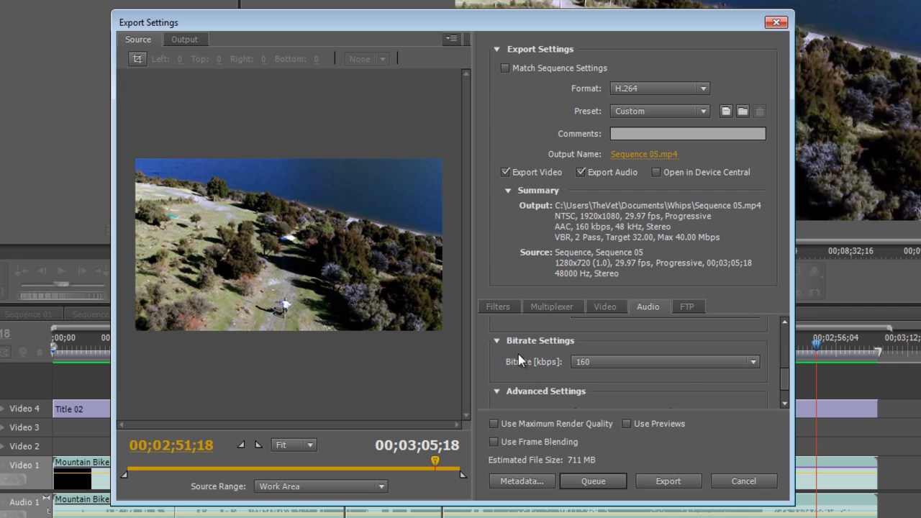
left_click(603, 360)
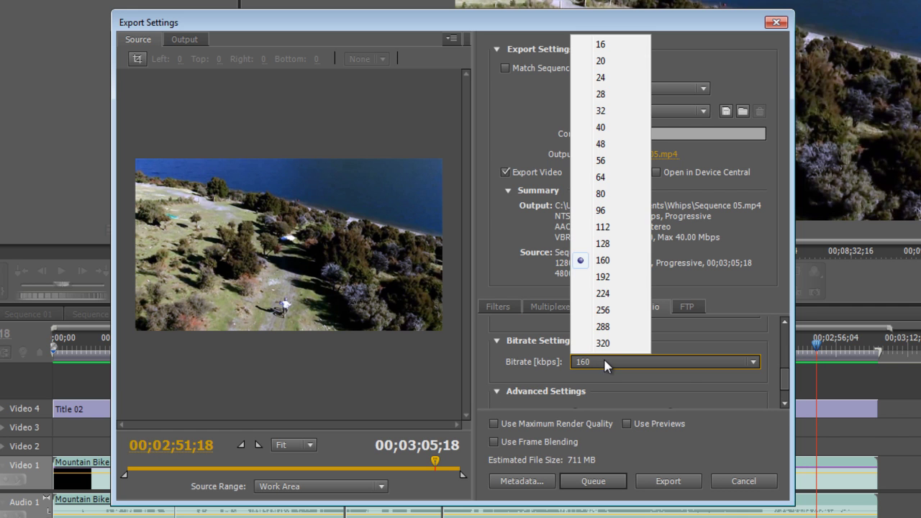
left_click(607, 281)
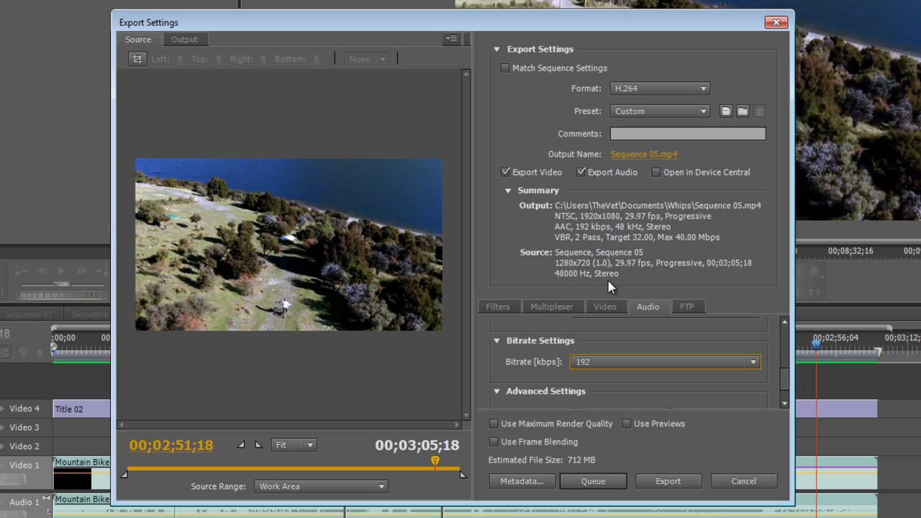
left_click(641, 363)
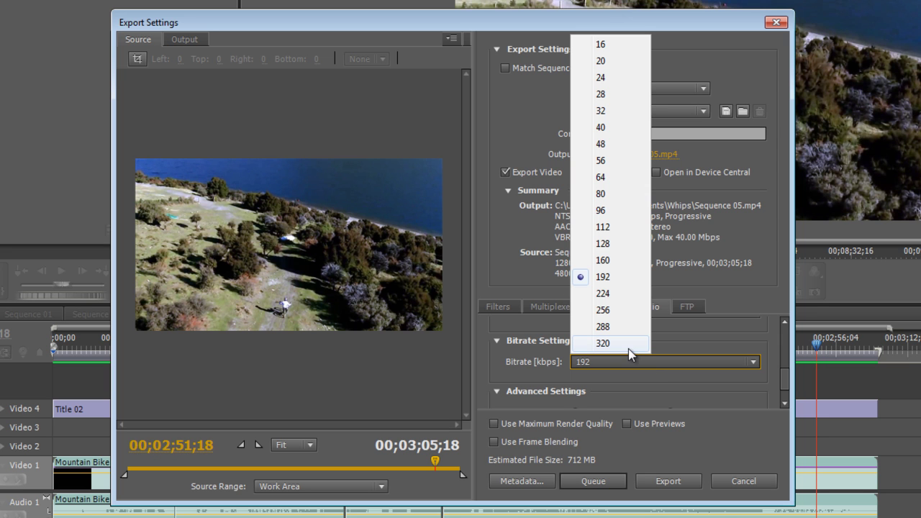
left_click(617, 278)
left_click(784, 404)
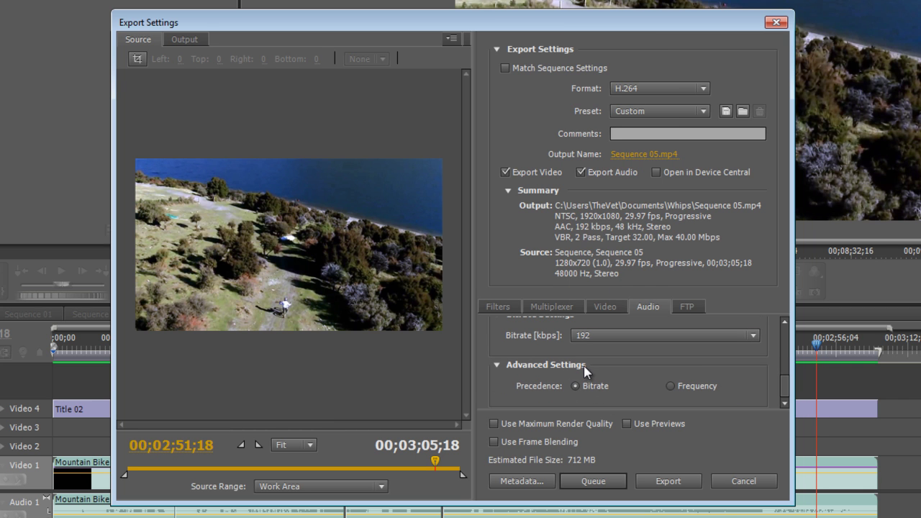
Step: Enable Use Maximum Render Quality and start exporting Sequence 05
left_click(492, 425)
left_click(668, 485)
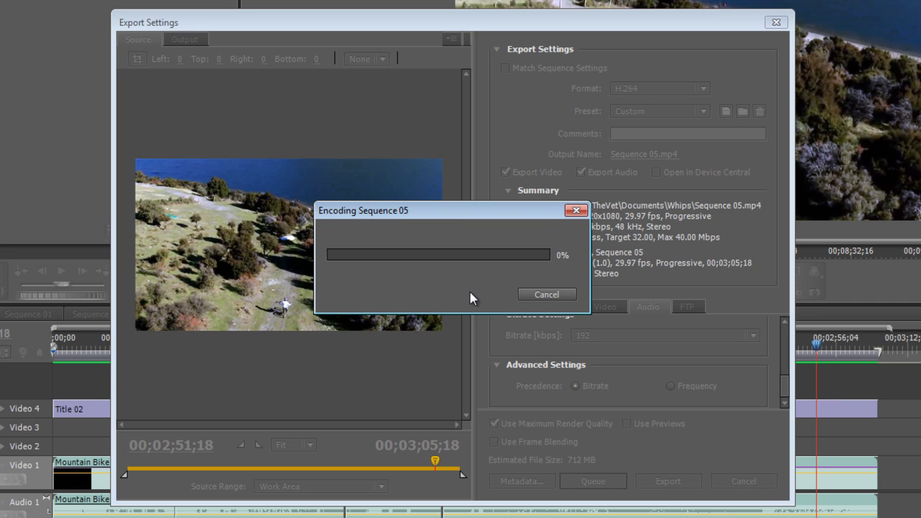